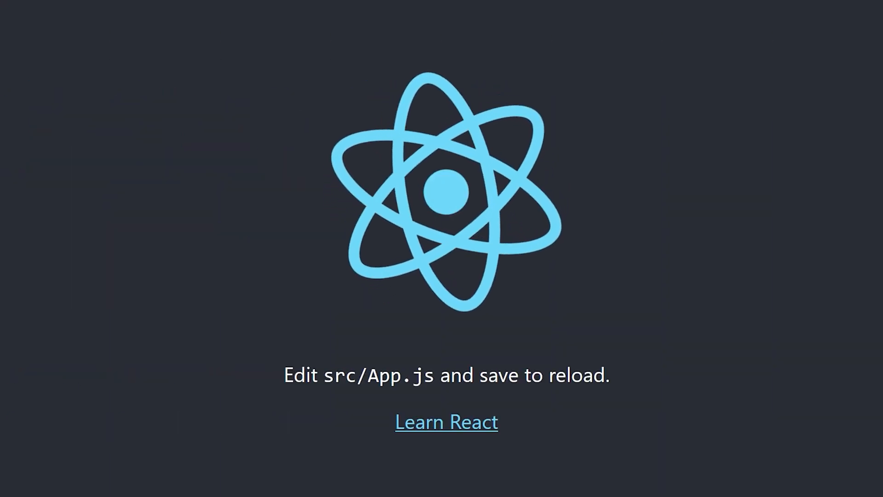
{"action": "type", "text": "/butt"}
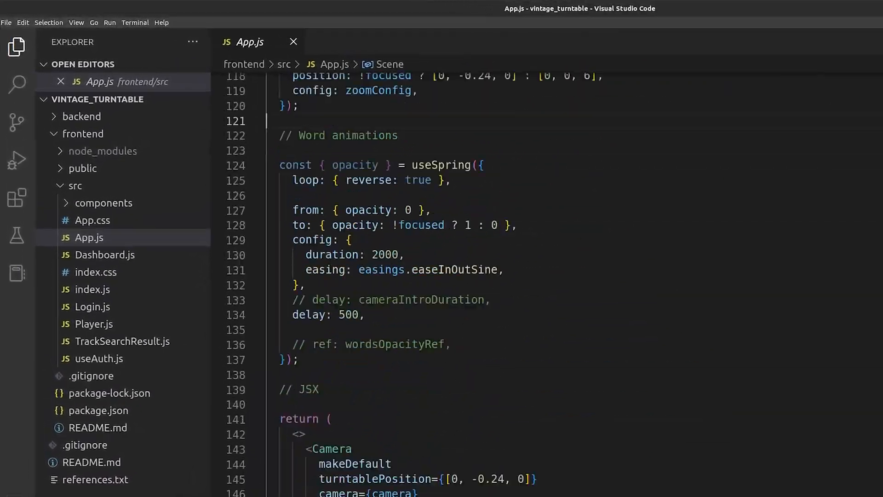
{"action": "type", "text": "pe ButtonProps = {"}
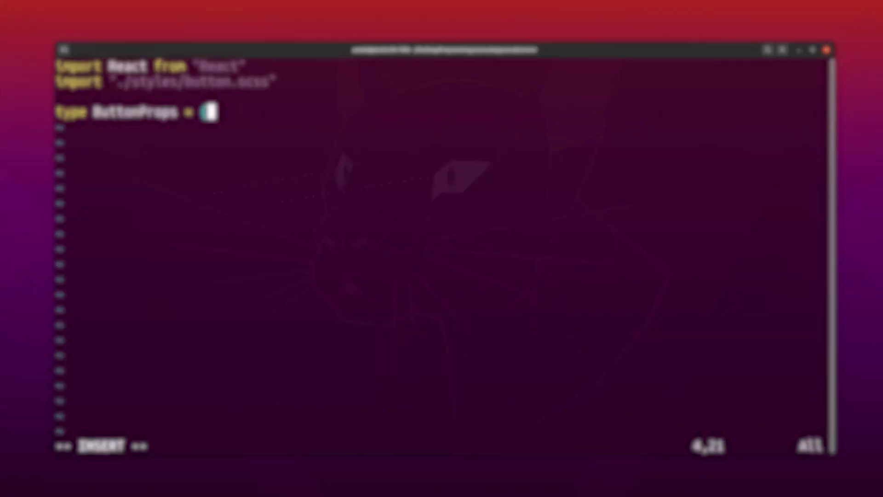
Lay out the ButtonProps fields one per line: onClick, disabled, className, width, height, style, color, children
{"action": "key", "text": "Return"}
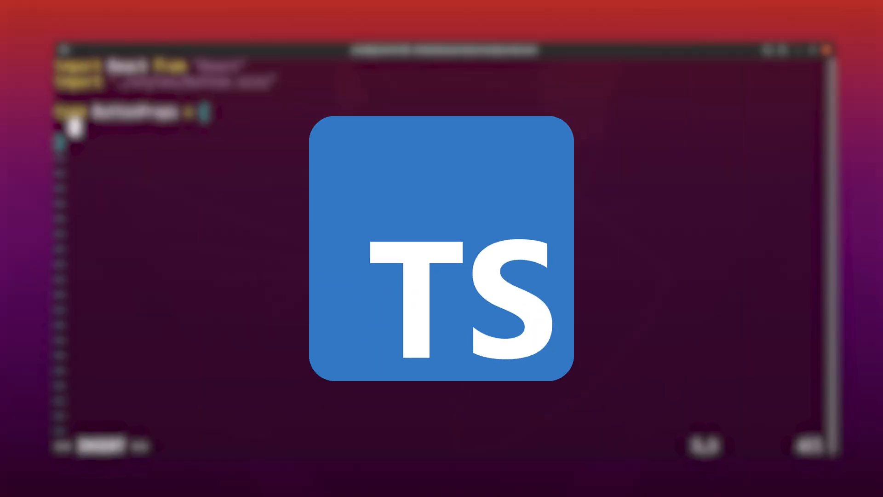
{"action": "type", "text": "onClick: Function,"}
{"action": "key", "text": "Return"}
{"action": "type", "text": "disabled?: boolean,"}
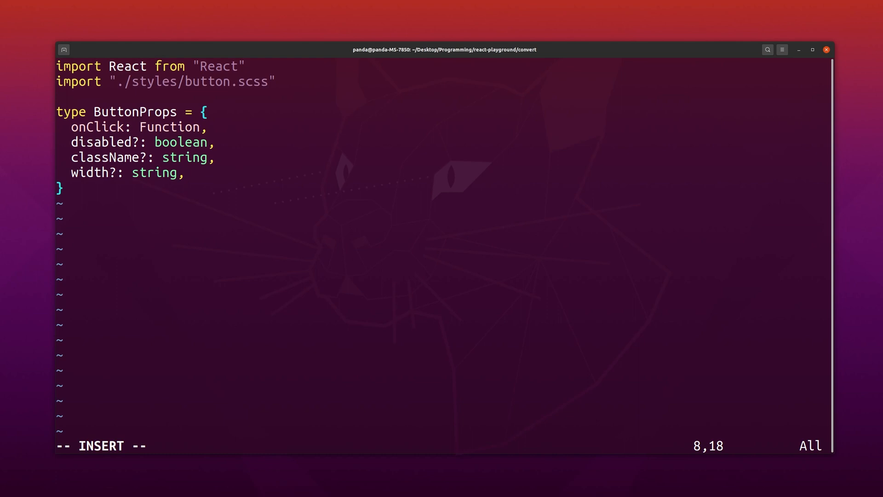
{"action": "type", "text": "eight?: string,"}
{"action": "key", "text": "Return"}
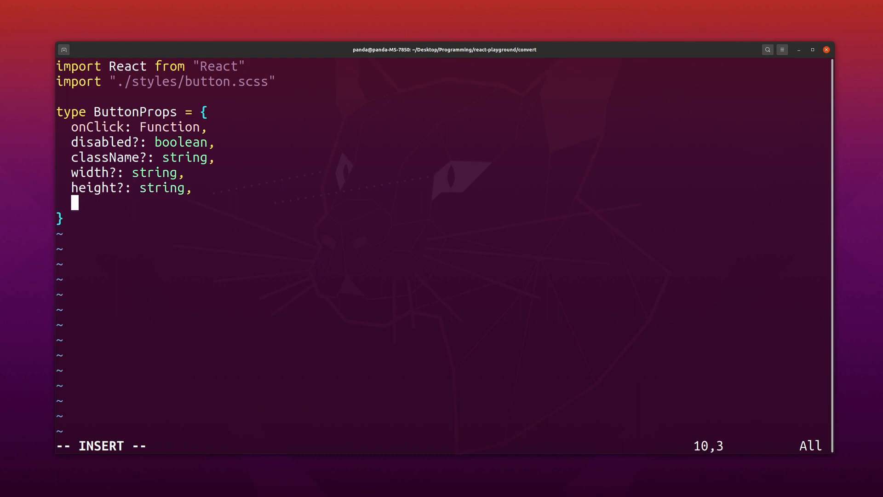
{"action": "type", "text": "style?: object,"}
{"action": "key", "text": "Return"}
{"action": "type", "text": "color?"}
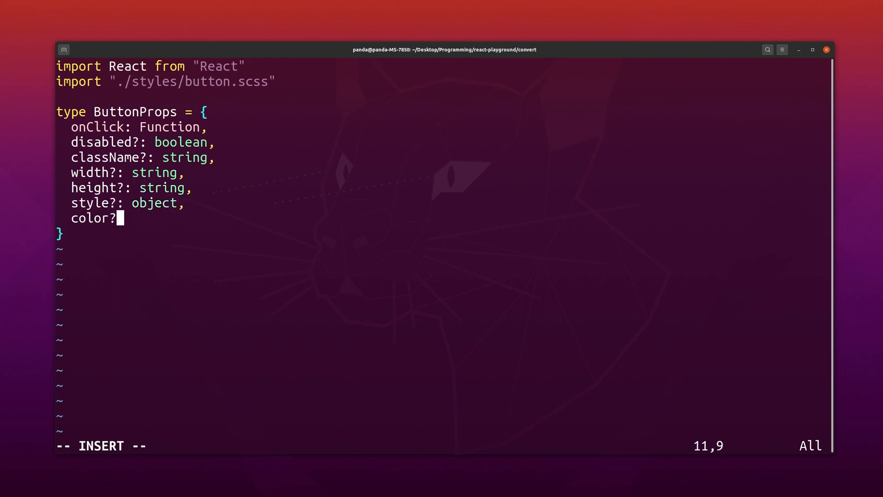
{"action": "type", "text": ": string,"}
{"action": "key", "text": "Return"}
{"action": "type", "text": "children?:"}
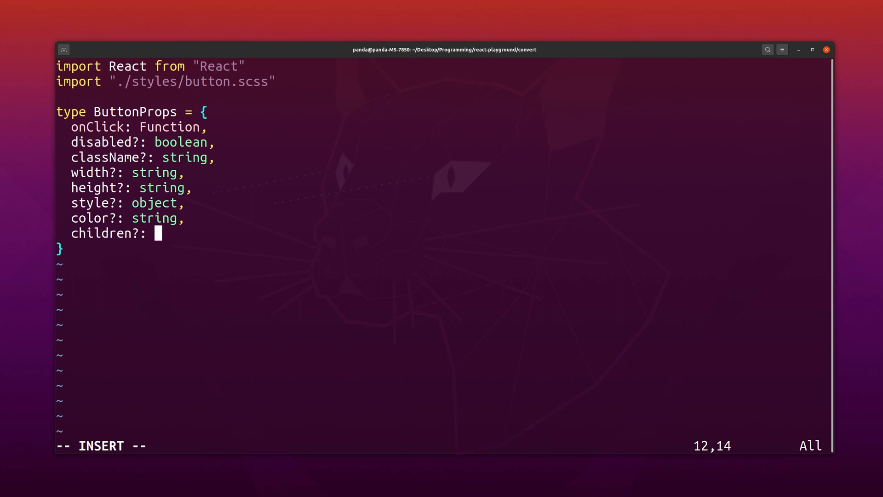
{"action": "type", "text": "npx "}
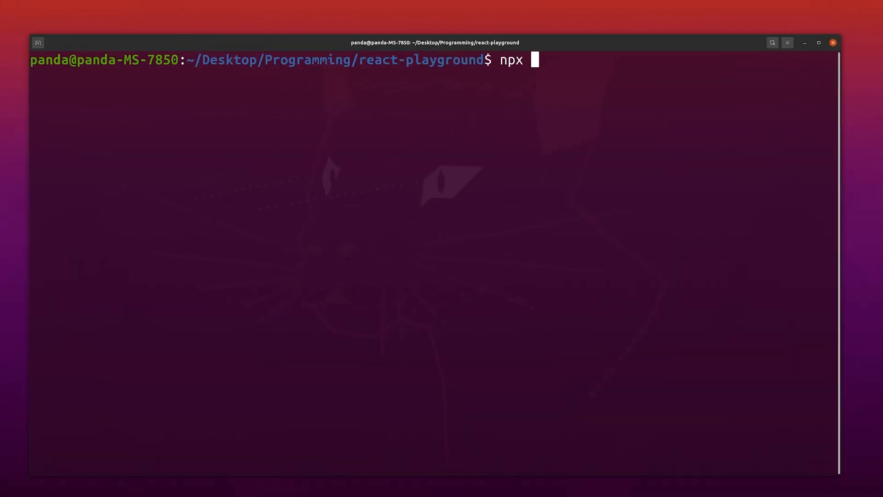
{"action": "type", "text": "create-react-app create-react"}
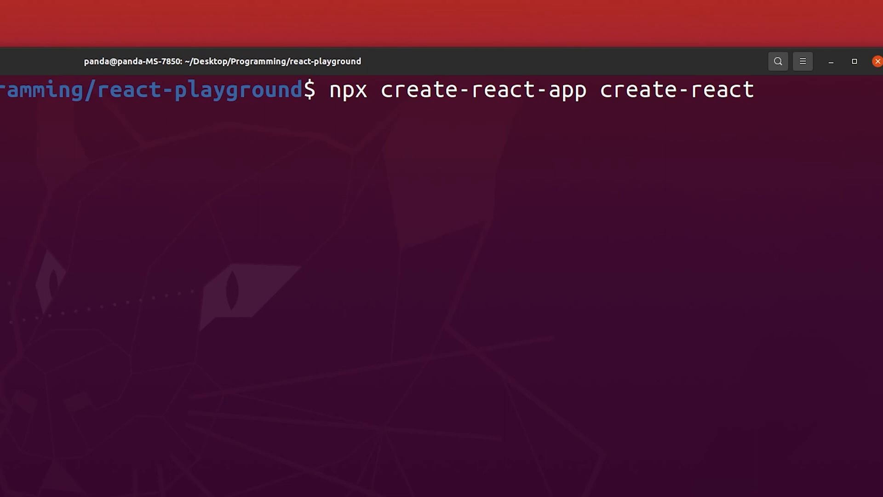
Run 'npx create-react-app create-react' inside the react-playground folder
{"action": "key", "text": "Return"}
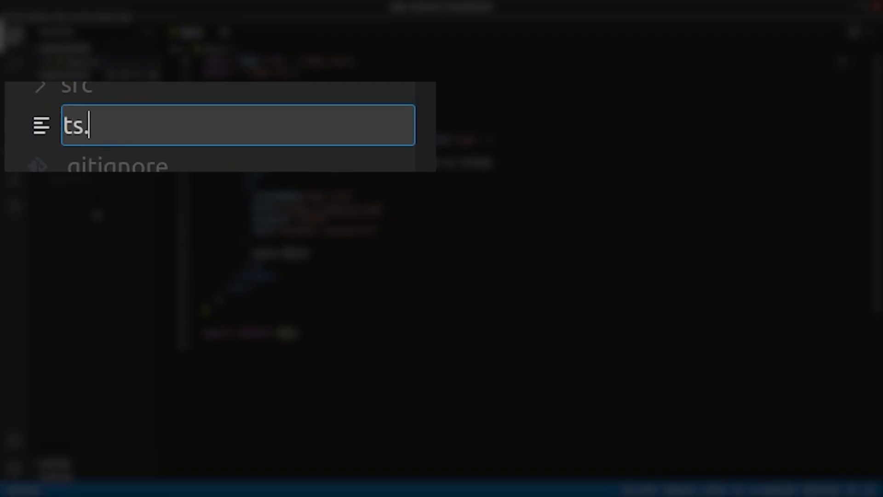
Create tsconfig.json, fill it with the compilerOptions JSON (jsx react, target es5, allowJs) and save
{"action": "key", "text": "BackSpace"}
{"action": "type", "text": "conf"}
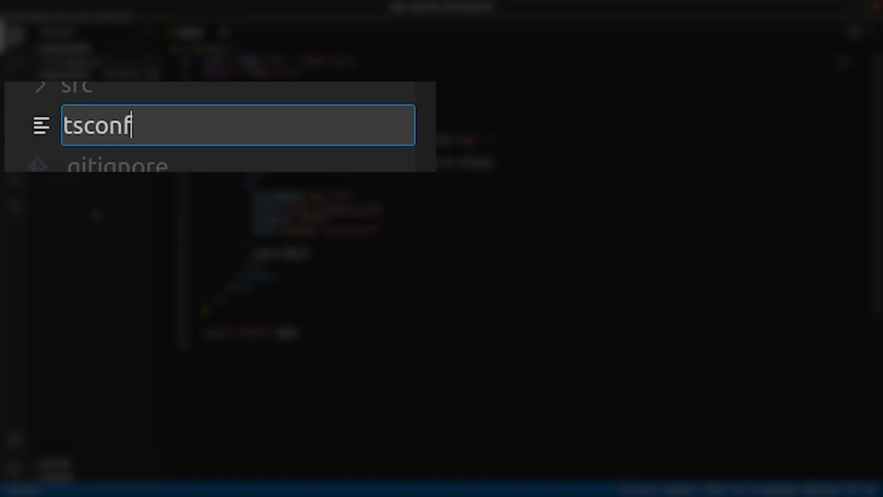
{"action": "type", "text": "g"}
{"action": "key", "text": "BackSpace"}
{"action": "type", "text": "ig.json"}
{"action": "key", "text": "Return"}
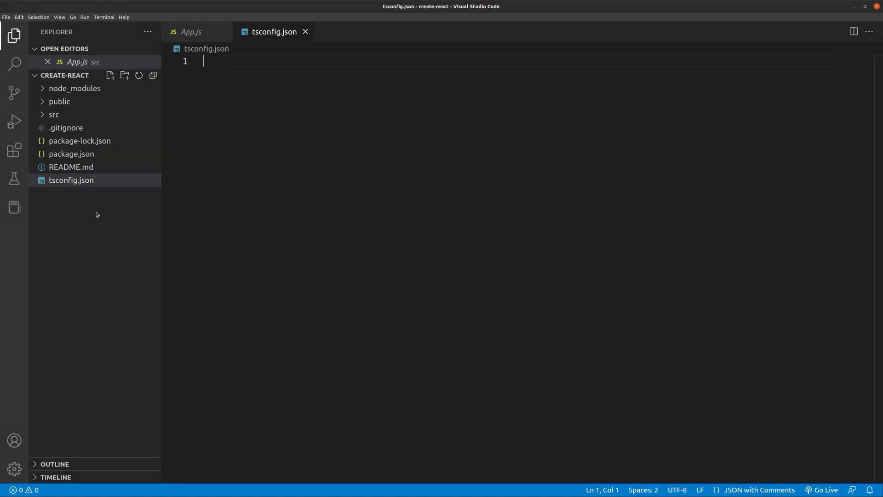
{"action": "type", "text": "{   \"compilerOptions\": {     \"outDir\": \"./dist/\",     \"noImplicitAny\": true,     \"module\": \"es6\",     \"target\": \"es5\",     \"jsx\": \"react\",     \"allowJs\": true,     \"moduleResolution\": \"node\"   } }"}
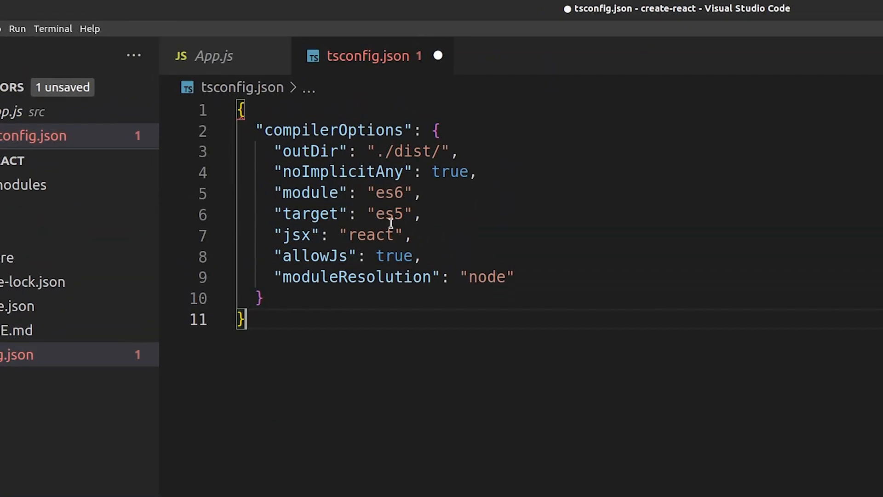
{"action": "key", "text": "ctrl+s"}
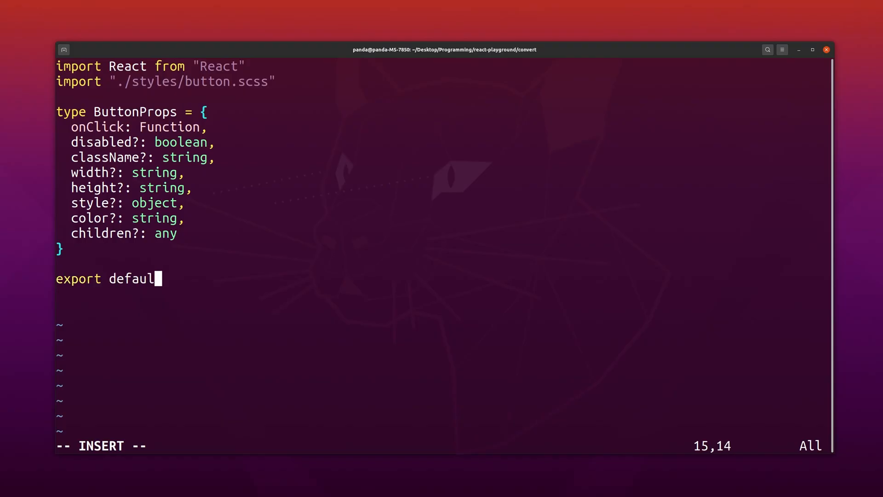
{"action": "type", "text": "t function Button(props: Bu"}
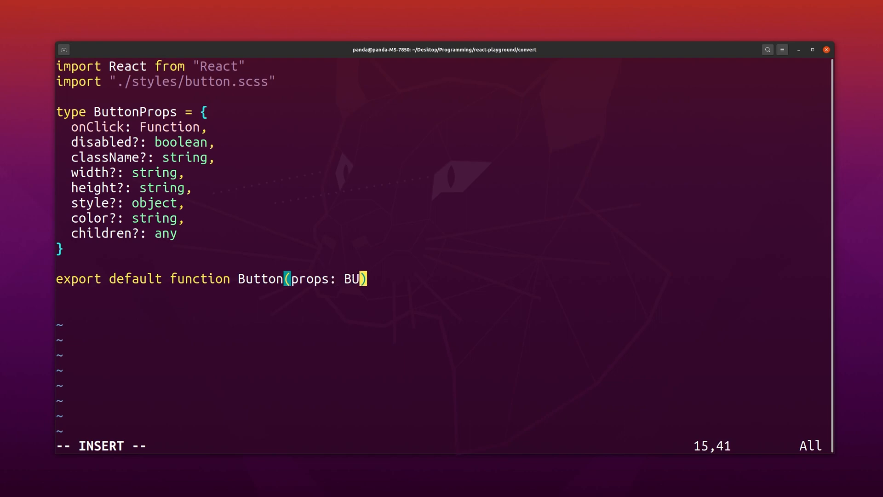
{"action": "type", "text": "ttonProps) {"}
{"action": "key", "text": "Return"}
{"action": "key", "text": "Return"}
{"action": "type", "text": "}return("}
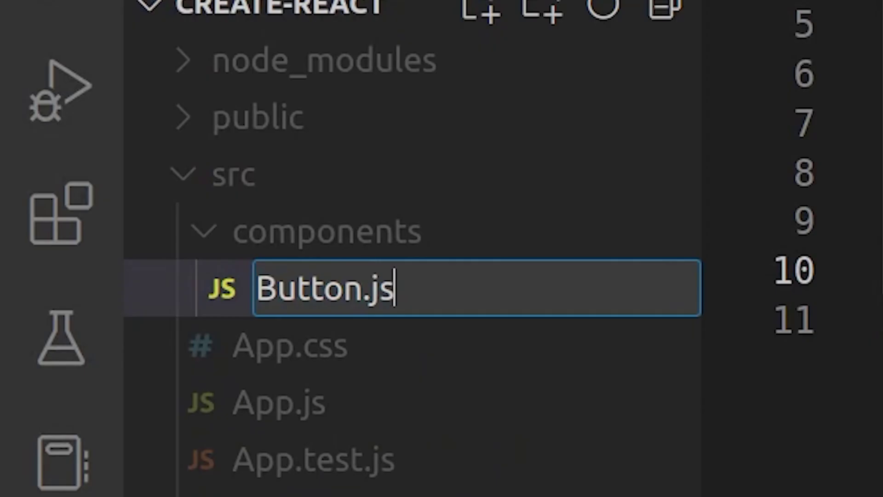
{"action": "key", "text": "BackSpace"}
{"action": "key", "text": "BackSpace"}
{"action": "type", "text": "tsx"}
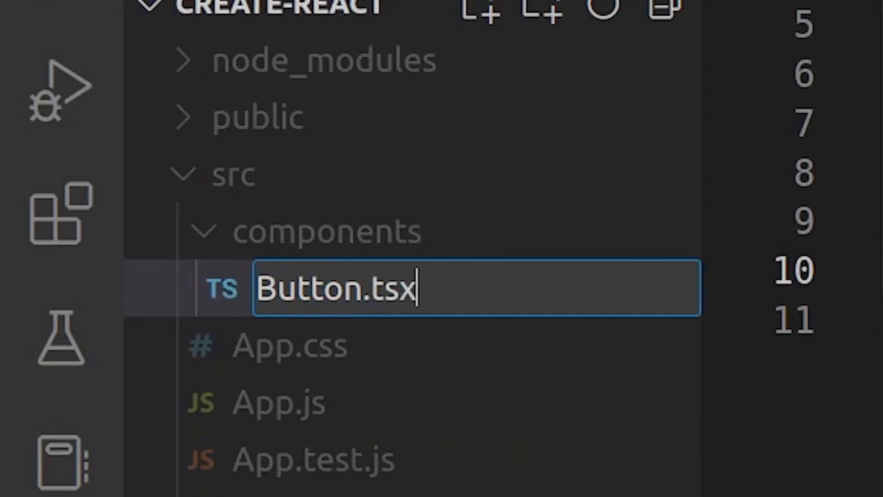
{"action": "key", "text": "Return"}
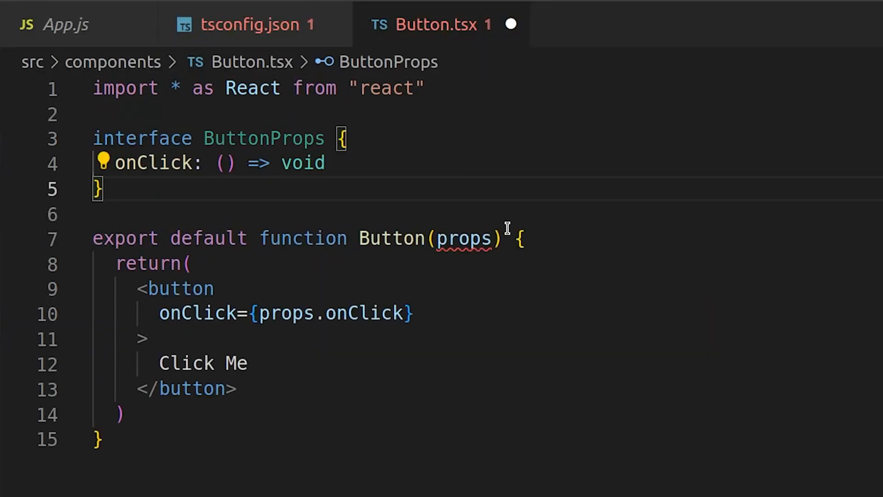
{"action": "type", "text": "Props"}
{"action": "type", "text": "n"}
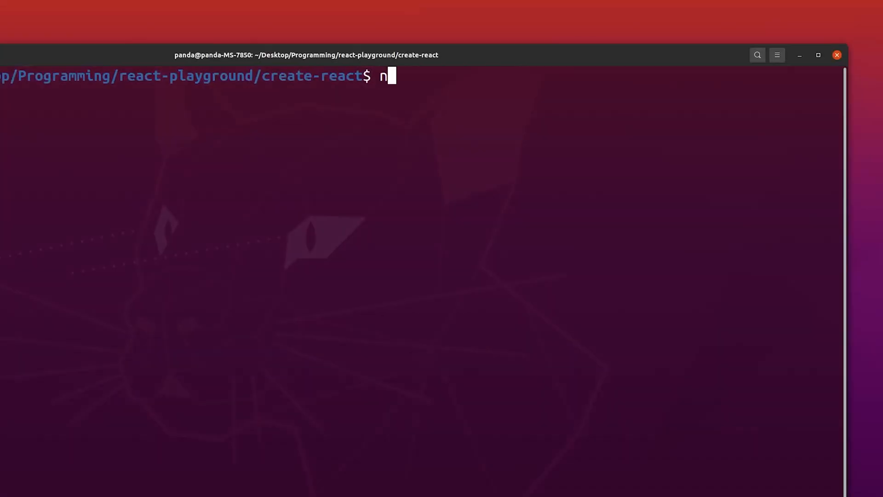
{"action": "type", "text": "pm install @types/three @types/"}
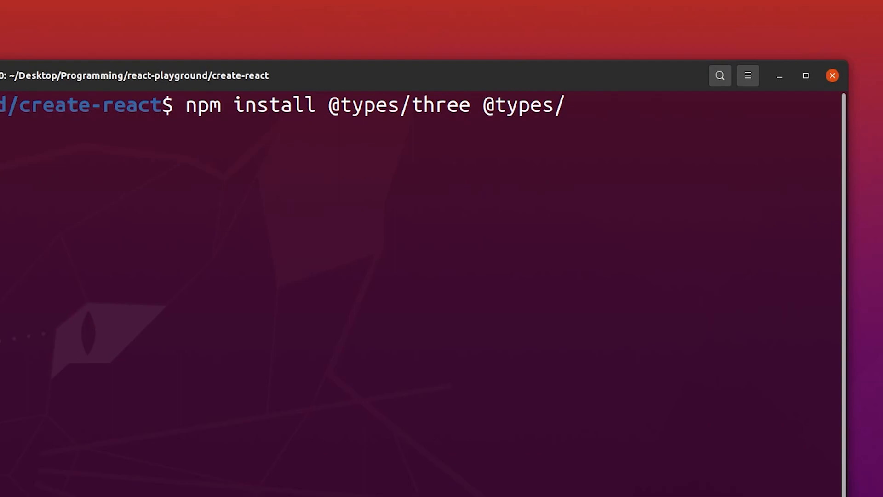
{"action": "type", "text": "react-dom"}
{"action": "key", "text": "Return"}
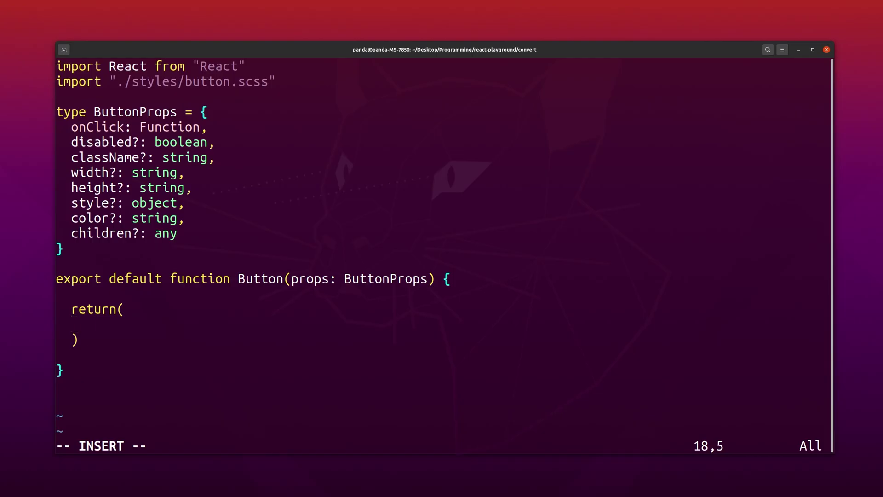
{"action": "type", "text": "<button"}
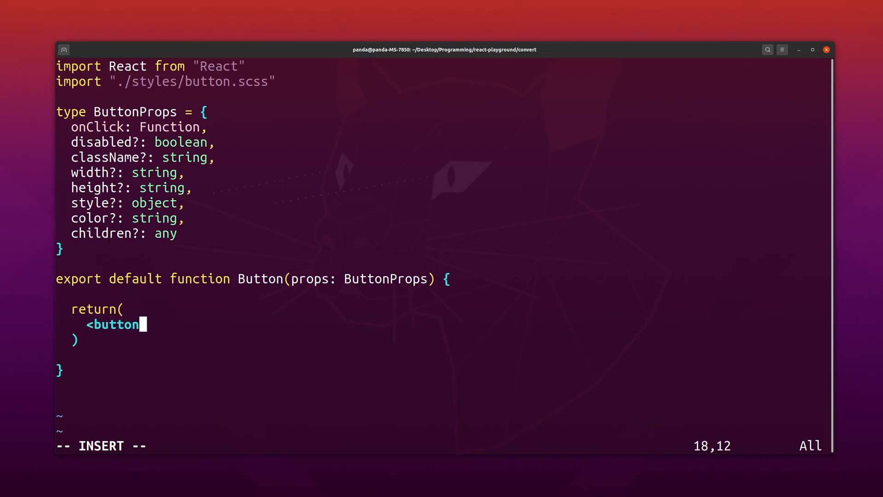
{"action": "type", "text": "></button>"}
Render a button wrapping props.children with its opening tag and disabled attribute on separate lines
{"action": "key", "text": "ctrl+Left"}
{"action": "key", "text": "Return"}
{"action": "key", "text": "Return"}
{"action": "key", "text": "Return"}
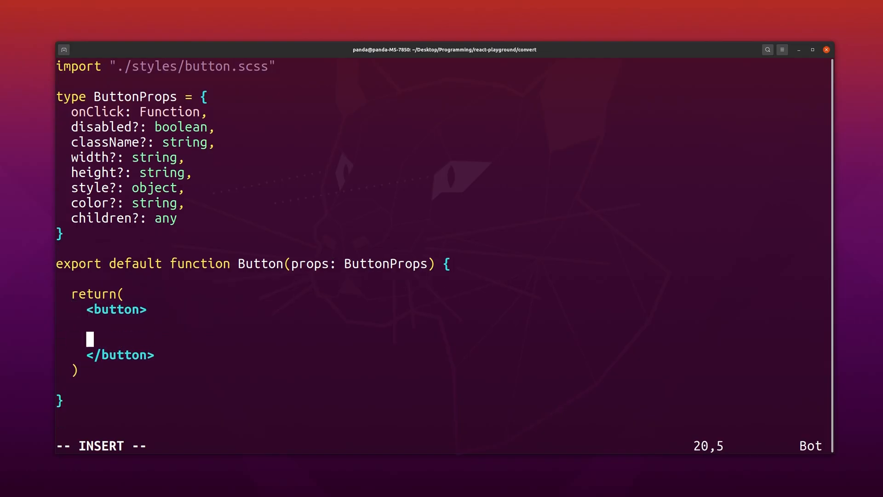
{"action": "type", "text": "{}"}
{"action": "key", "text": "BackSpace"}
{"action": "key", "text": "BackSpace"}
{"action": "key", "text": "BackSpace"}
{"action": "type", "text": "{}props.chi"}
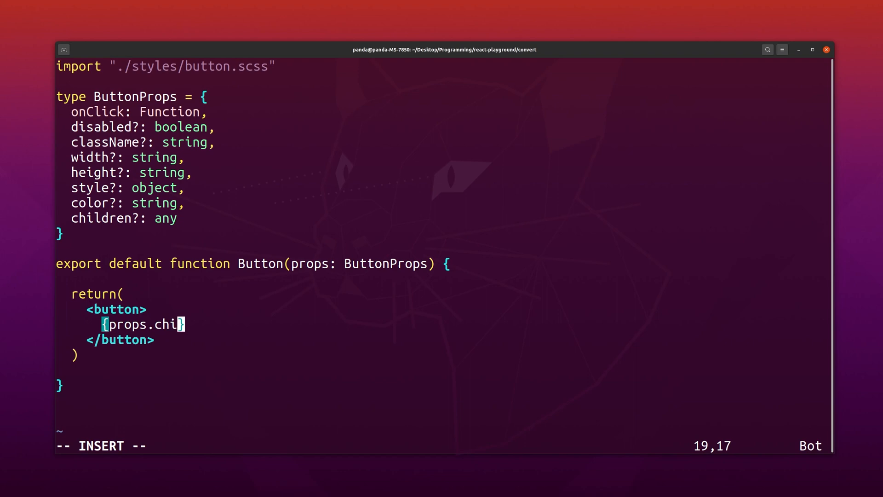
{"action": "type", "text": "ldren"}
{"action": "key", "text": "Escape"}
{"action": "key", "text": "Up"}
{"action": "key", "text": "Return"}
{"action": "key", "text": "Return"}
{"action": "type", "text": "disabled={props.disabled ? props.disabled : false"}
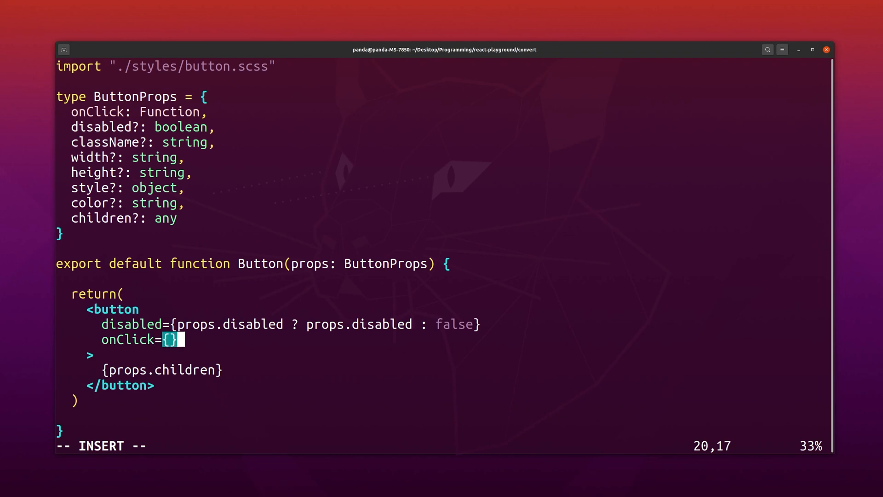
Add an onClick handler calling event.preventDefault() and returning props.onClick(event), then a line for className
{"action": "key", "text": "Left"}
{"action": "type", "text": "(event) =>"}
{"action": "key", "text": "Return"}
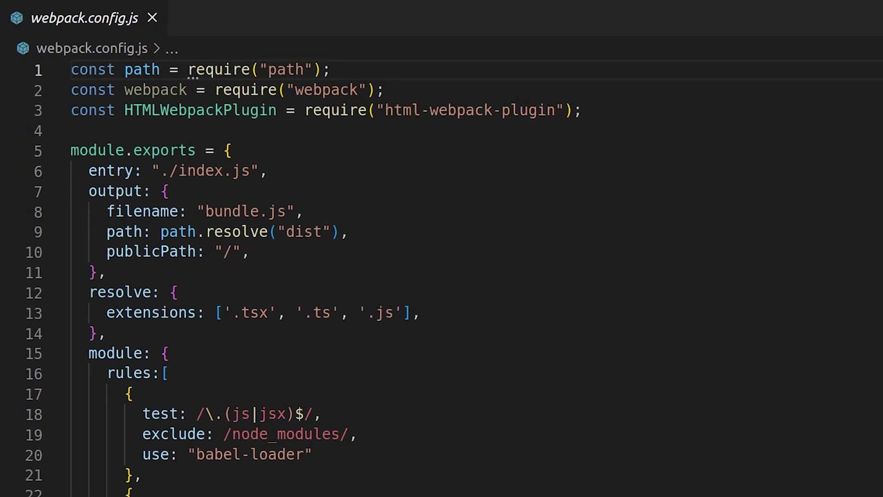
{"action": "type", "text": "event.prev"}
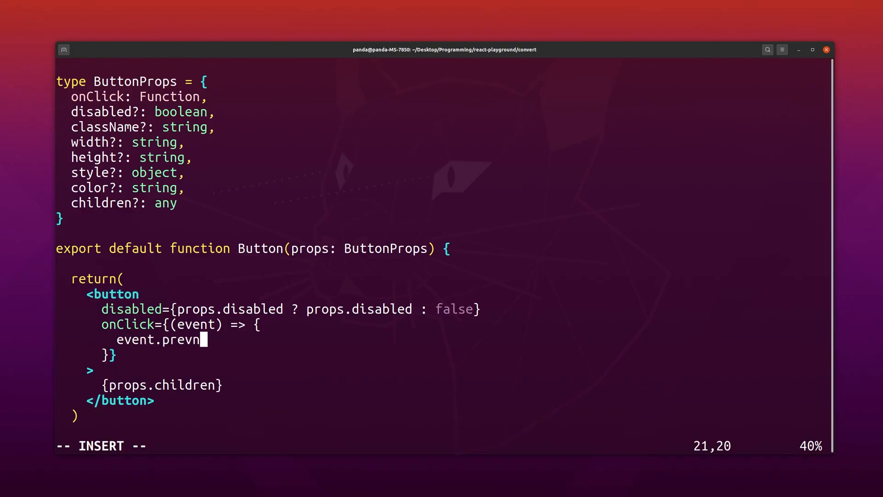
{"action": "type", "text": "entDefault()"}
{"action": "key", "text": "Return"}
{"action": "key", "text": "Return"}
{"action": "key", "text": "BackSpace"}
{"action": "type", "text": "if"}
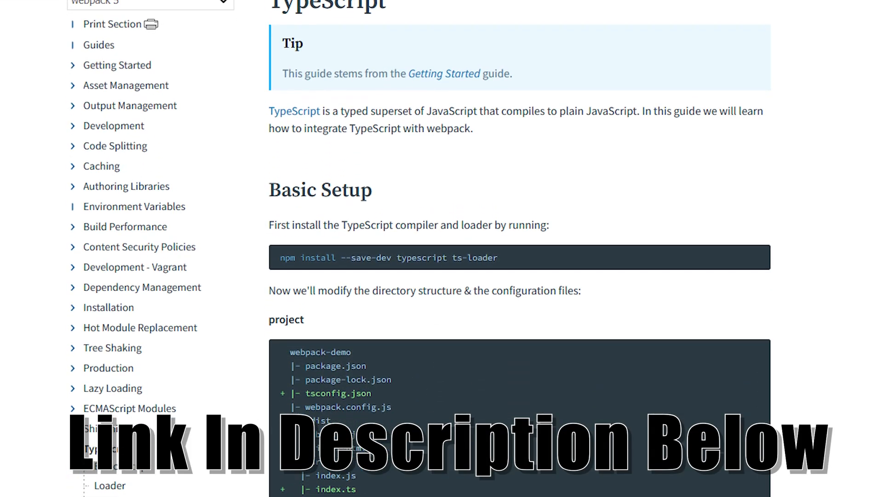
{"action": "type", "text": "(props.onClick)"}
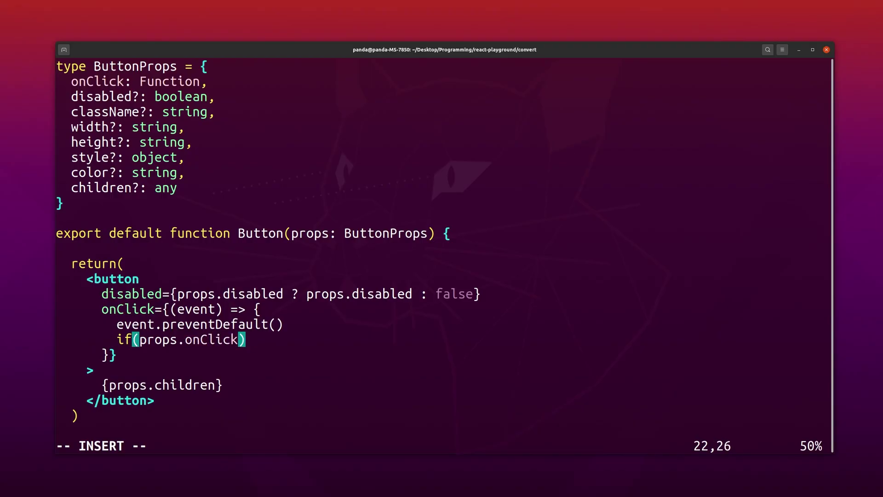
{"action": "type", "text": " {"}
{"action": "key", "text": "Return"}
{"action": "key", "text": "Return"}
{"action": "type", "text": "}"}
{"action": "key", "text": "Up"}
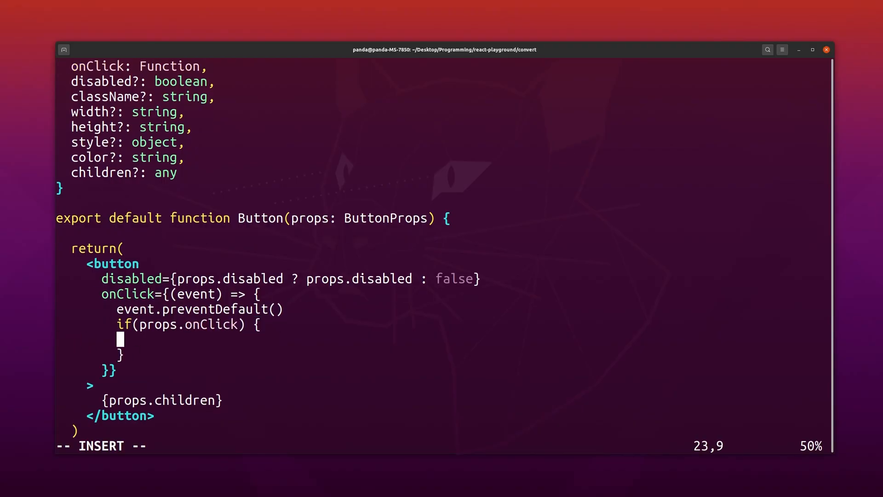
{"action": "type", "text": "return props.onClick(event)"}
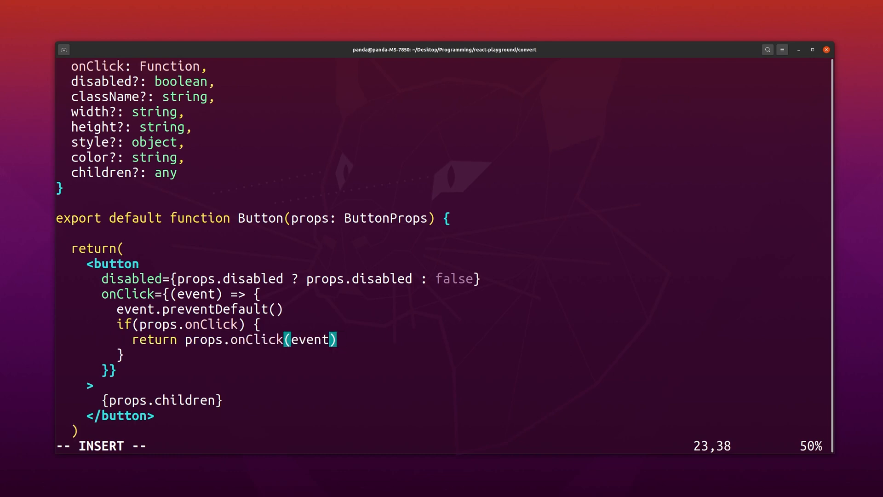
{"action": "key", "text": "Down"}
{"action": "key", "text": "Down"}
{"action": "key", "text": "Return"}
{"action": "key", "text": "BackSpace"}
{"action": "key", "text": "BackSpace"}
{"action": "key", "text": "BackSpace"}
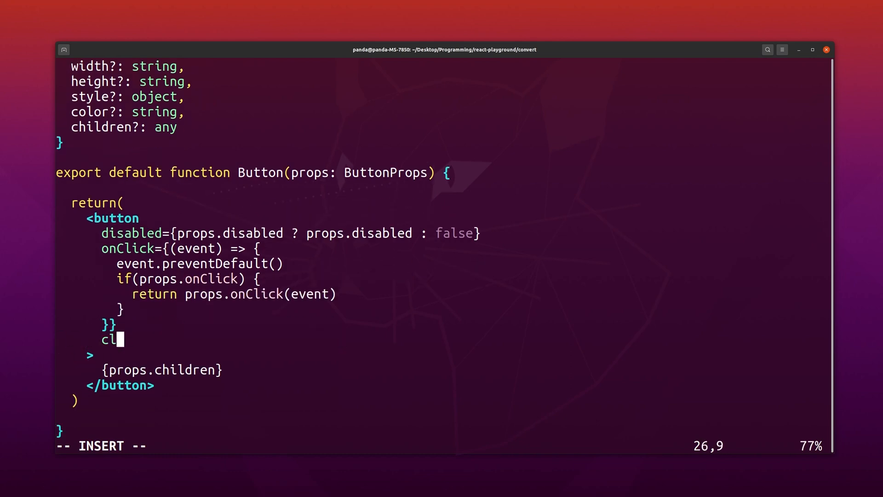
{"action": "type", "text": "assName-"}
{"action": "type", "text": "{ "}
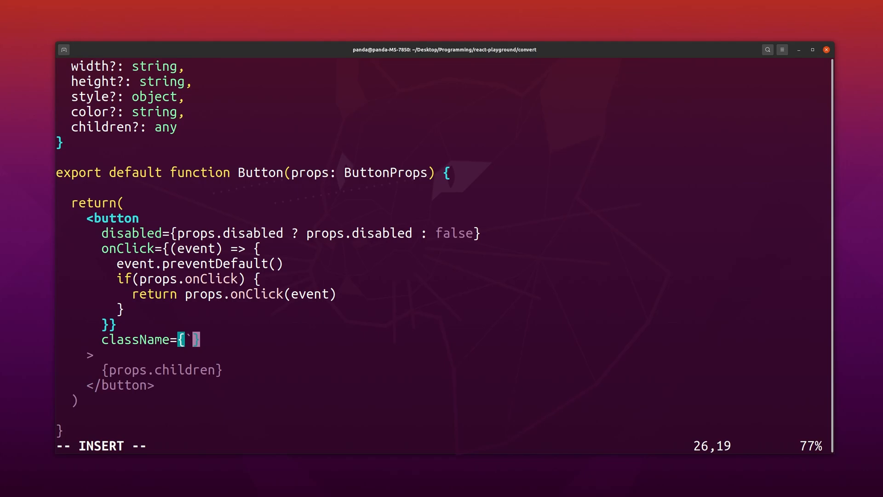
{"action": "type", "text": "ipt @types/reac"}
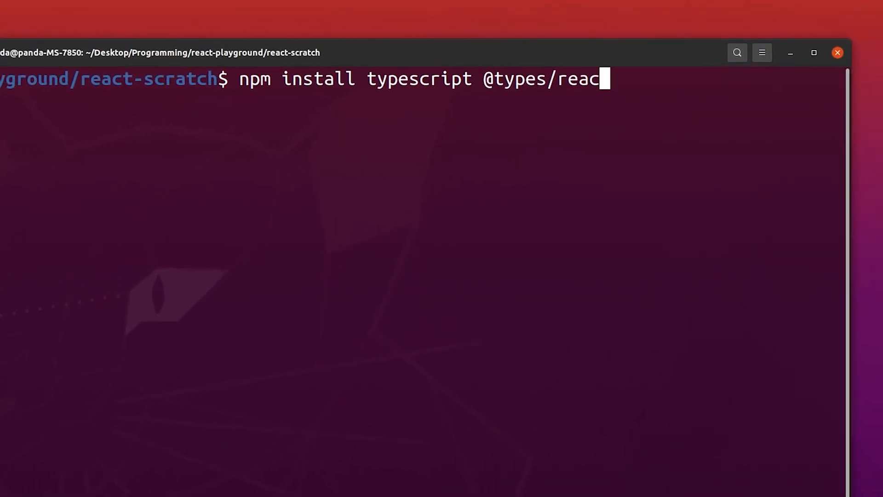
{"action": "type", "text": "t ts-loader --save-d"}
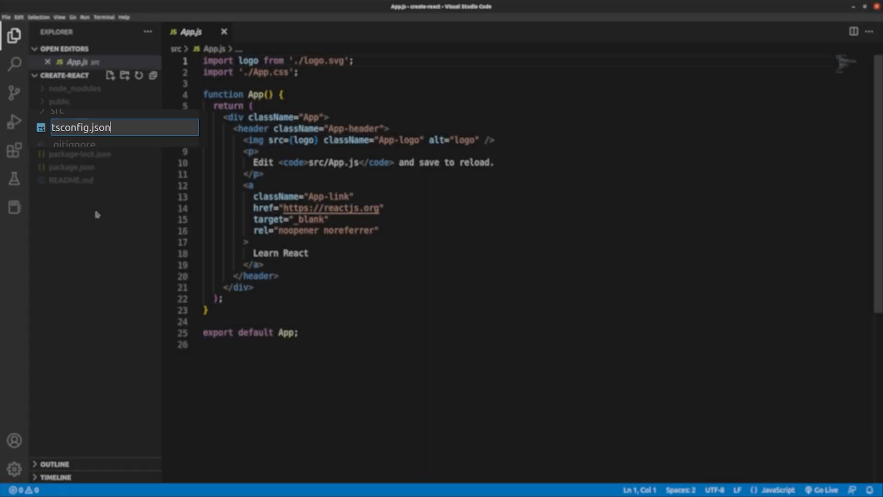
Fill tsconfig.json with the compilerOptions configuration and save it
{"action": "type", "text": "{   \"compilerOptions\": {     \"outDir\": \"./dist/\",     \"noImplicitAny\": true,     \"module\": \"es6\",     \"target\": \"es5\",     \"jsx\": \"react\",     \"allowJs\": true,     \"moduleResolution\": \"node\"   } }"}
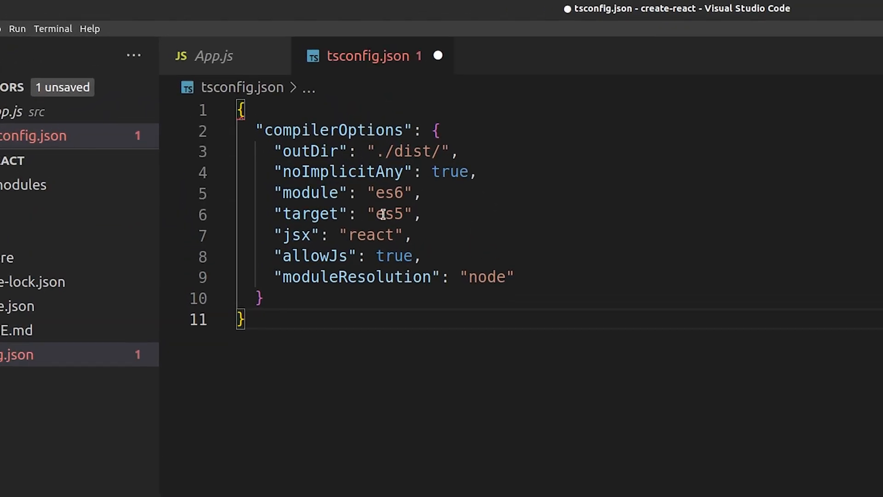
{"action": "key", "text": "ctrl+s"}
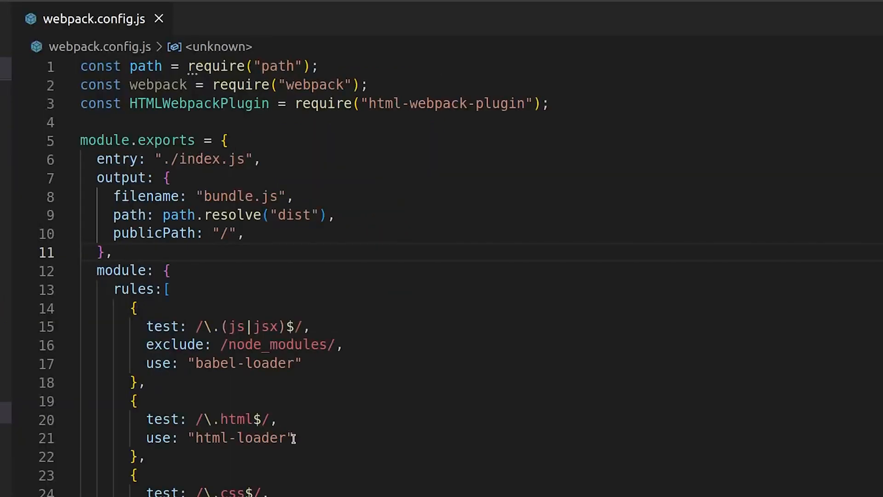
Add .tsx/.ts resolve extensions and a ts-loader rule after the scss rule in webpack.config.js
{"action": "key", "text": "Return"}
{"action": "type", "text": "resolve: {     extensions: ['.tsx', '.ts', '.js'],   },"}
{"action": "key", "text": "ctrl+s"}
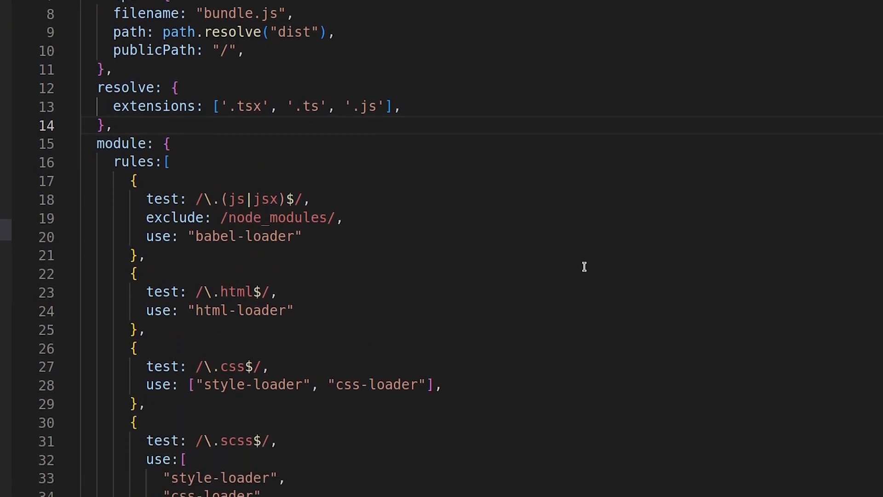
{"action": "scroll", "coordinate": [584, 267], "scroll_direction": "down", "scroll_amount": 5}
{"action": "left_click", "coordinate": [178, 308]}
{"action": "type", "text": "{         test: /\\.tsx?$/,         use: 'ts-loader',         exclude: /node_modules/,       },"}
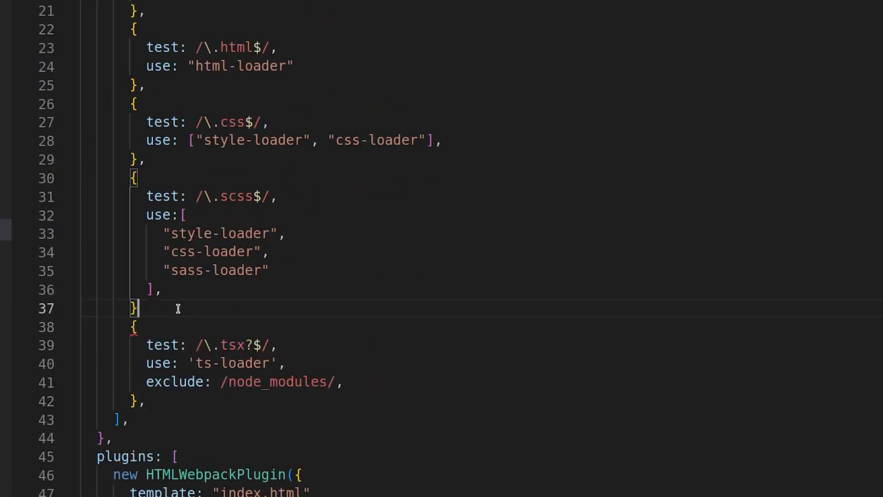
{"action": "type", "text": ","}
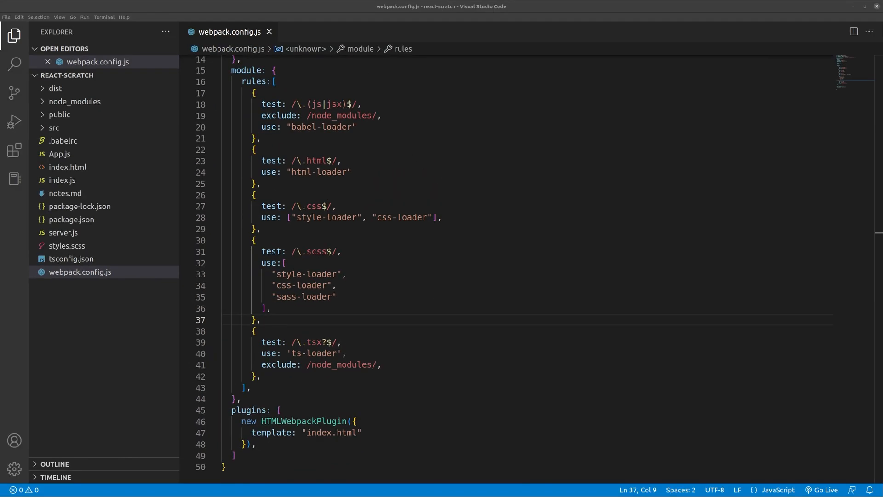
{"action": "type", "text": "utton-root ${}"}
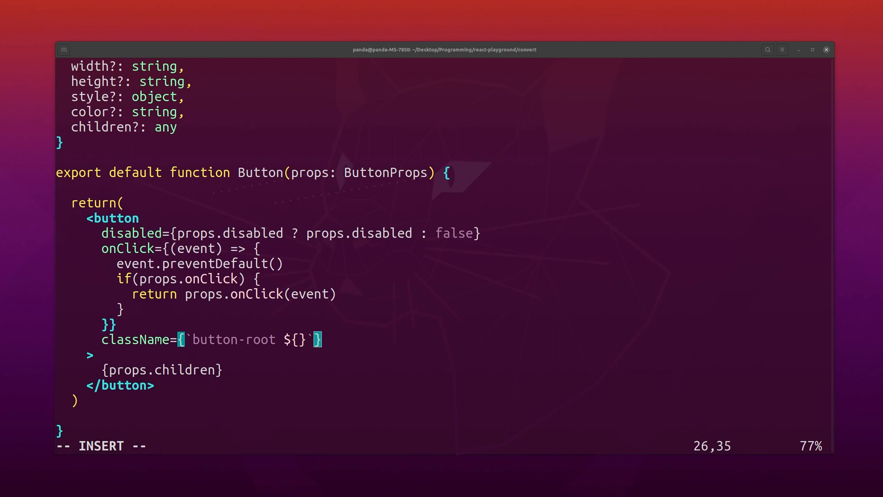
Finish className as `button-root ${props.className ? props.className : {}}`
{"action": "key", "text": "Left"}
{"action": "key", "text": "Left"}
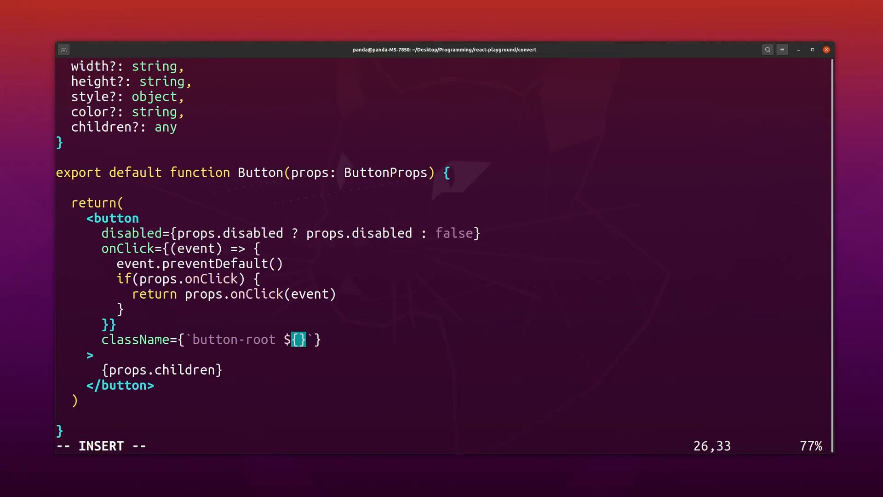
{"action": "type", "text": "props.className ? props.clas"}
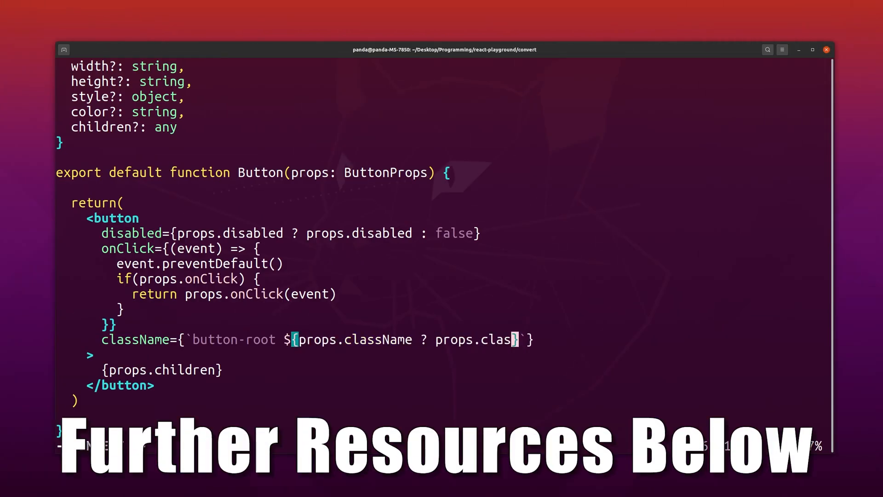
{"action": "type", "text": "sName : {}"}
{"action": "key", "text": "End"}
{"action": "key", "text": "Return"}
{"action": "type", "text": "styl"}
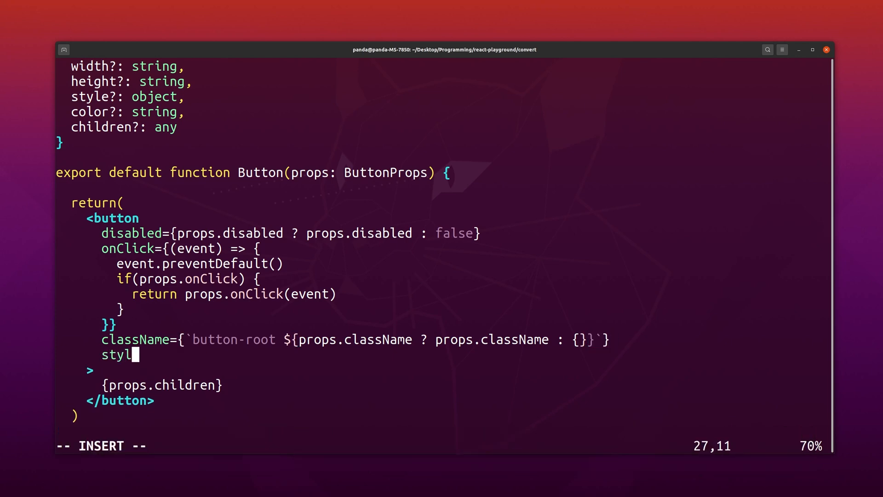
{"action": "type", "text": "e={}"}
Add a style attribute built with Object.assign, opening its object for width, height and backgroundColor values
{"action": "key", "text": "Return"}
{"action": "key", "text": "Return"}
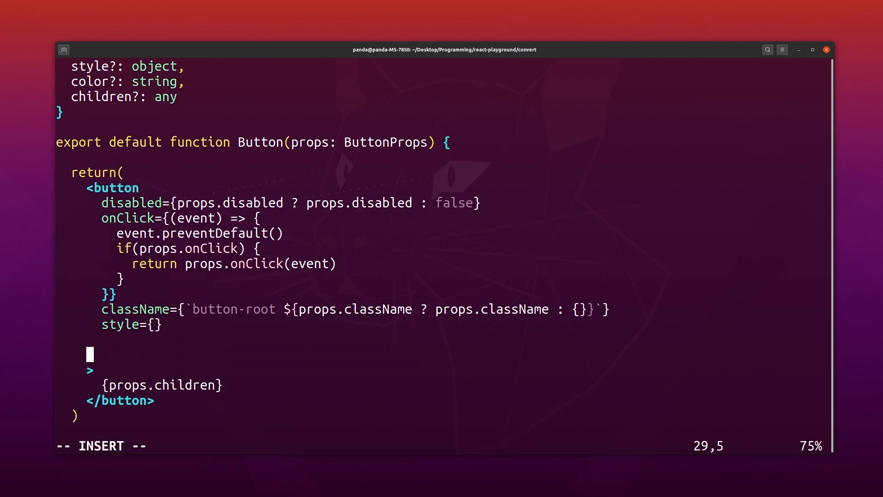
{"action": "key", "text": "Left"}
{"action": "key", "text": "Return"}
{"action": "key", "text": "Return"}
{"action": "key", "text": "Up"}
{"action": "type", "text": "Object."}
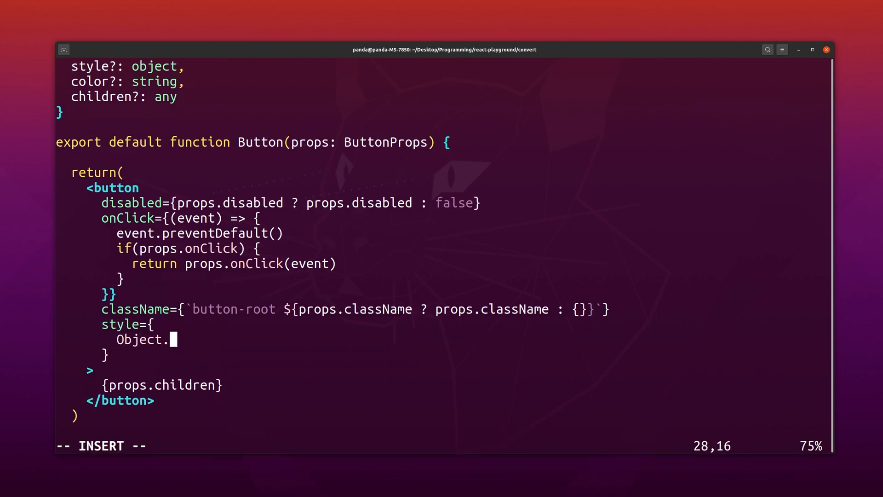
{"action": "type", "text": "assign()"}
{"action": "key", "text": "Left"}
{"action": "type", "text": "{}"}
{"action": "key", "text": "Left"}
{"action": "key", "text": "Return"}
{"action": "key", "text": "Return"}
{"action": "key", "text": "Up"}
{"action": "key", "text": "Up"}
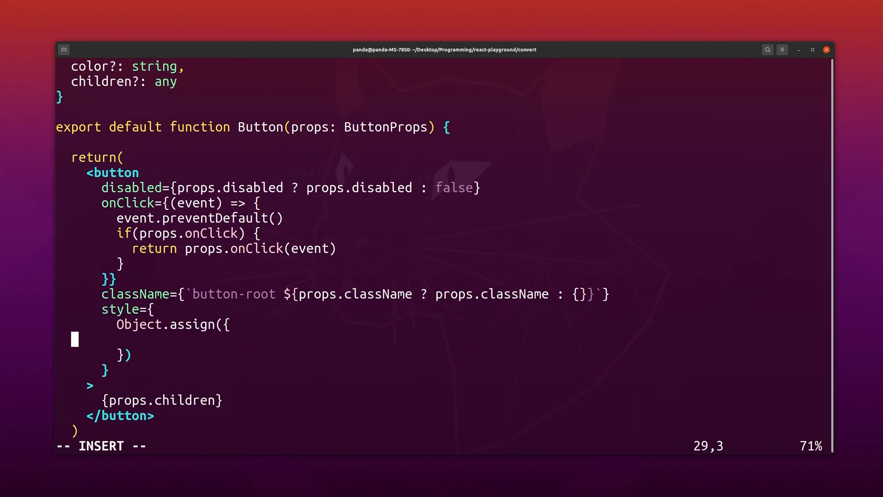
{"action": "type", "text": "idth: props.width ? props."}
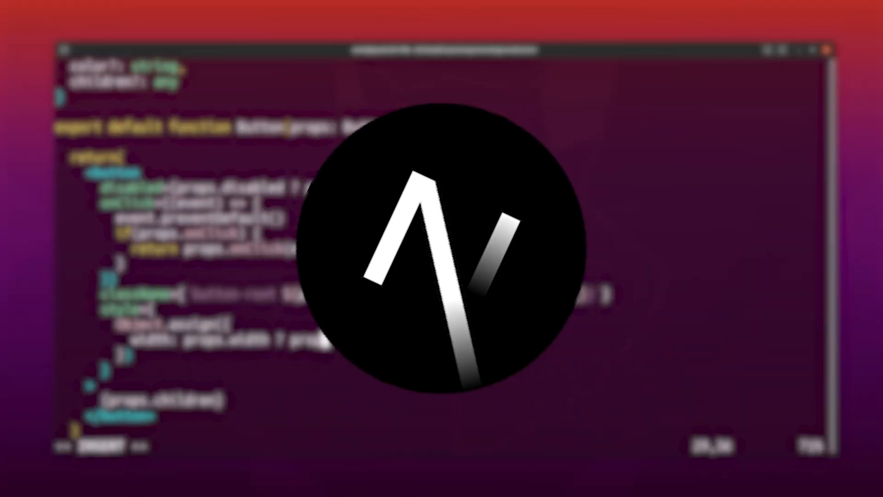